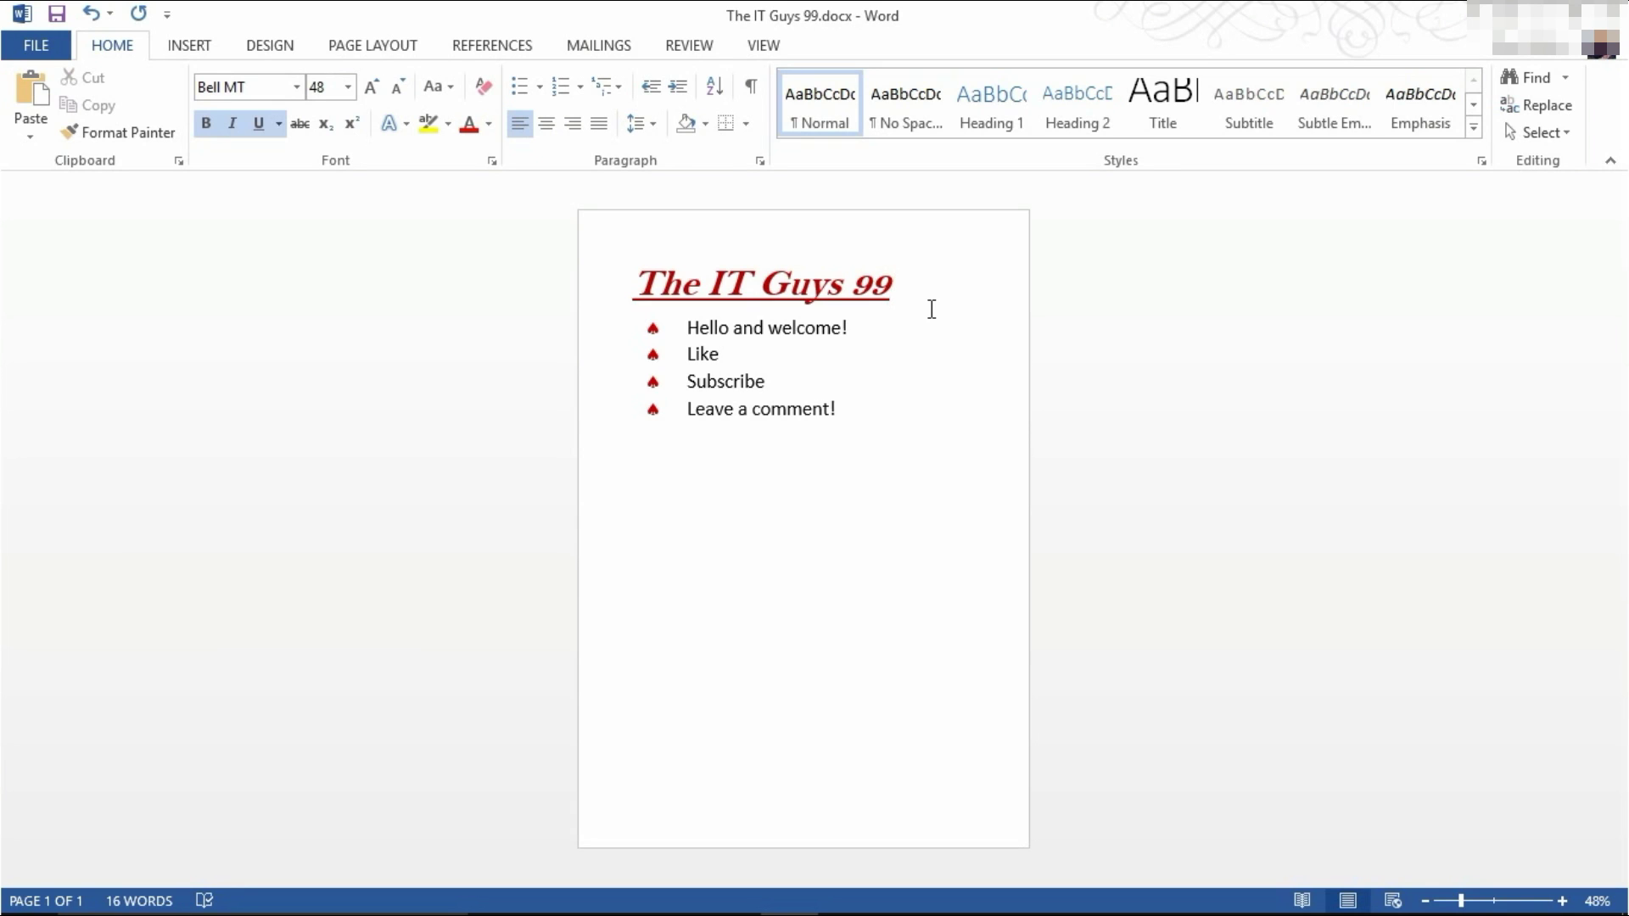
- Switch the page orientation from portrait to Landscape on the Page Layout tab
left_click(357, 53)
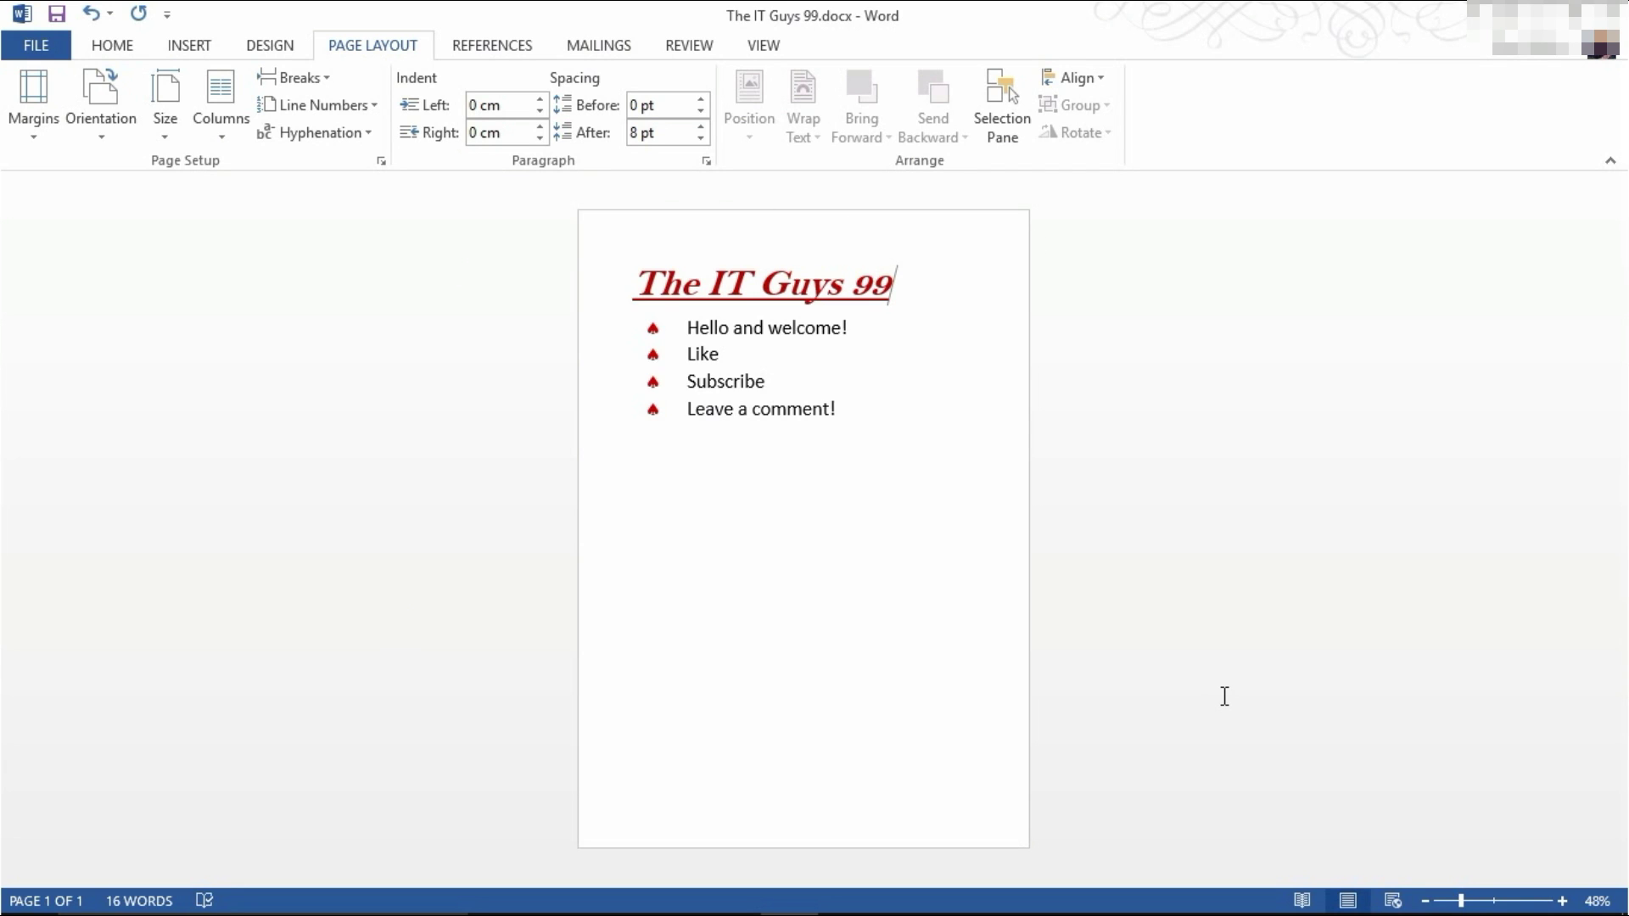
left_click(105, 145)
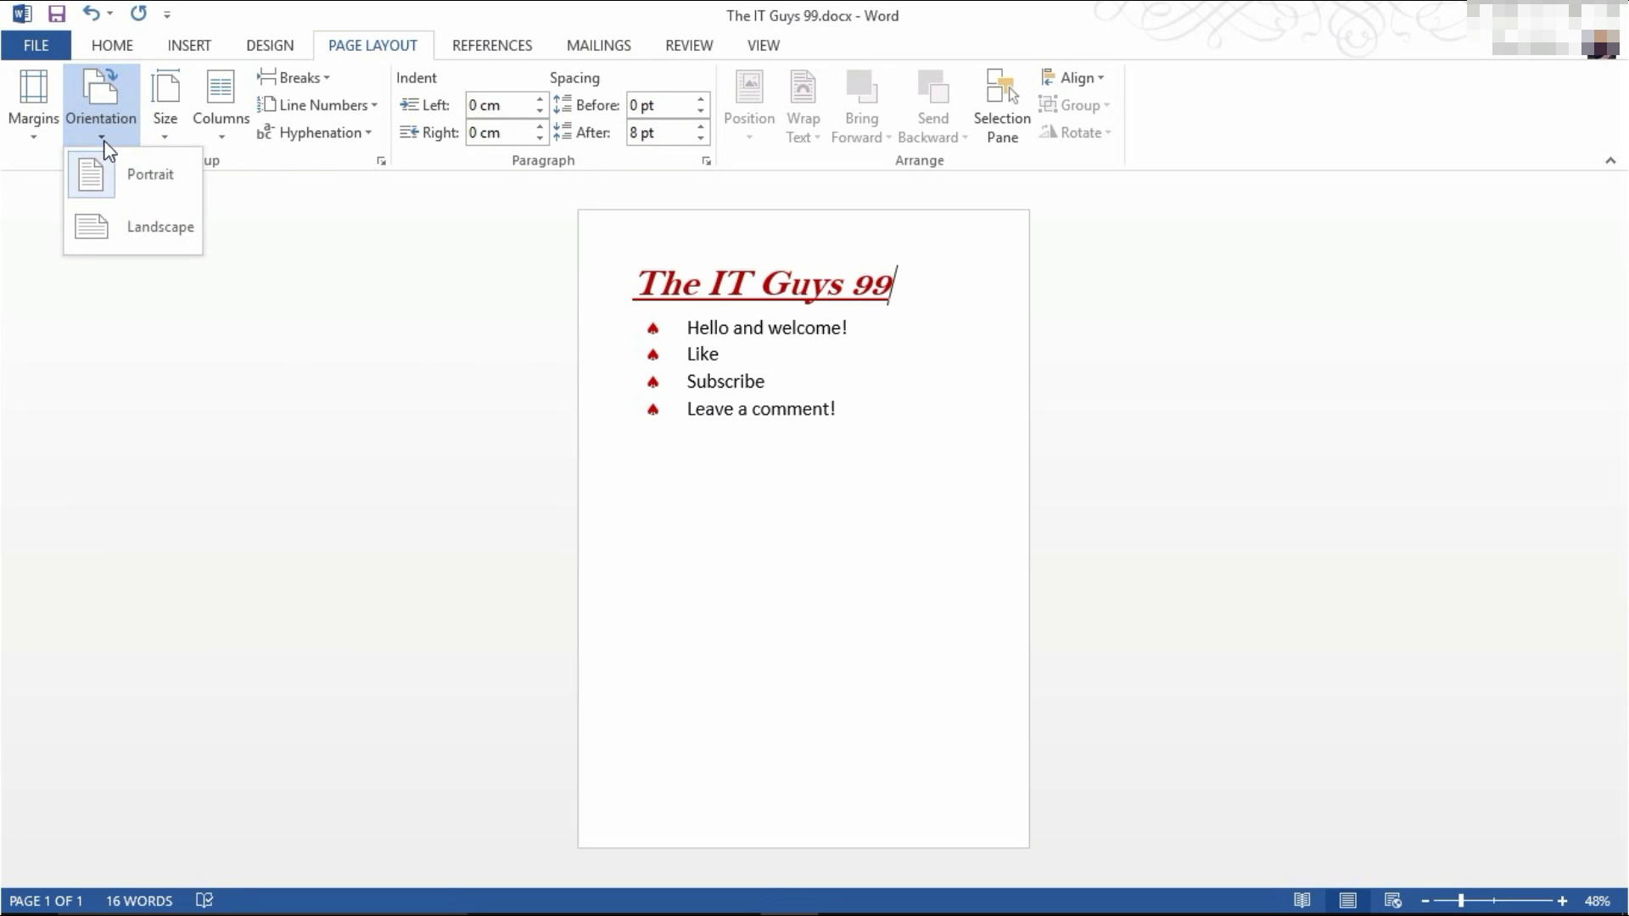
left_click(132, 236)
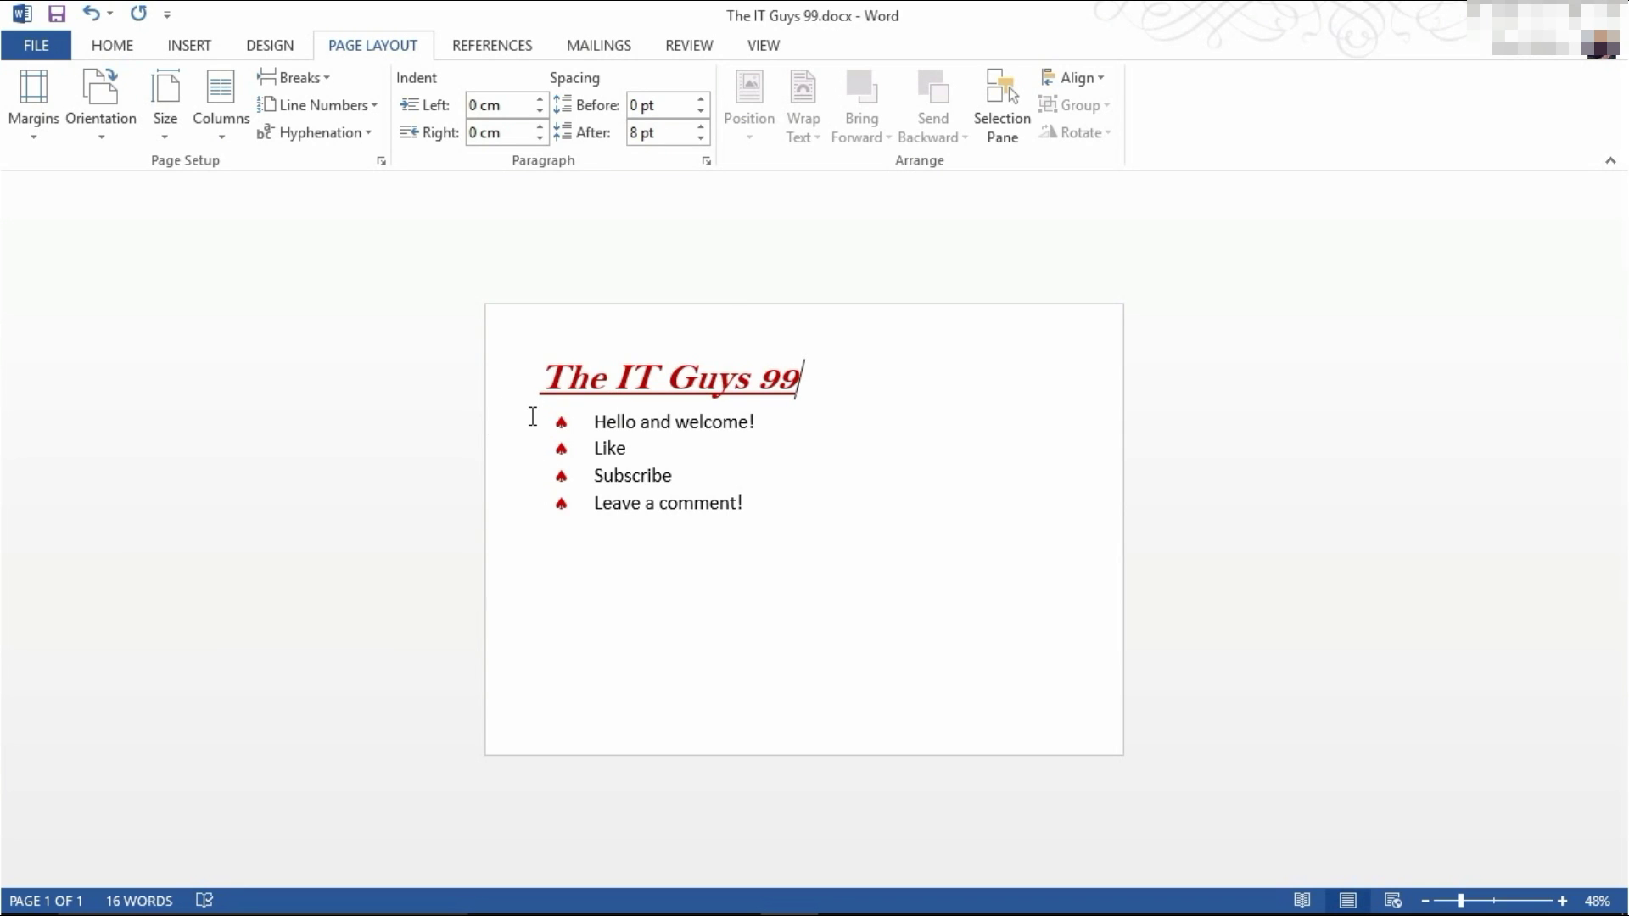
- Set custom page margins to 2 cm top and 2.1 cm left
left_click(37, 140)
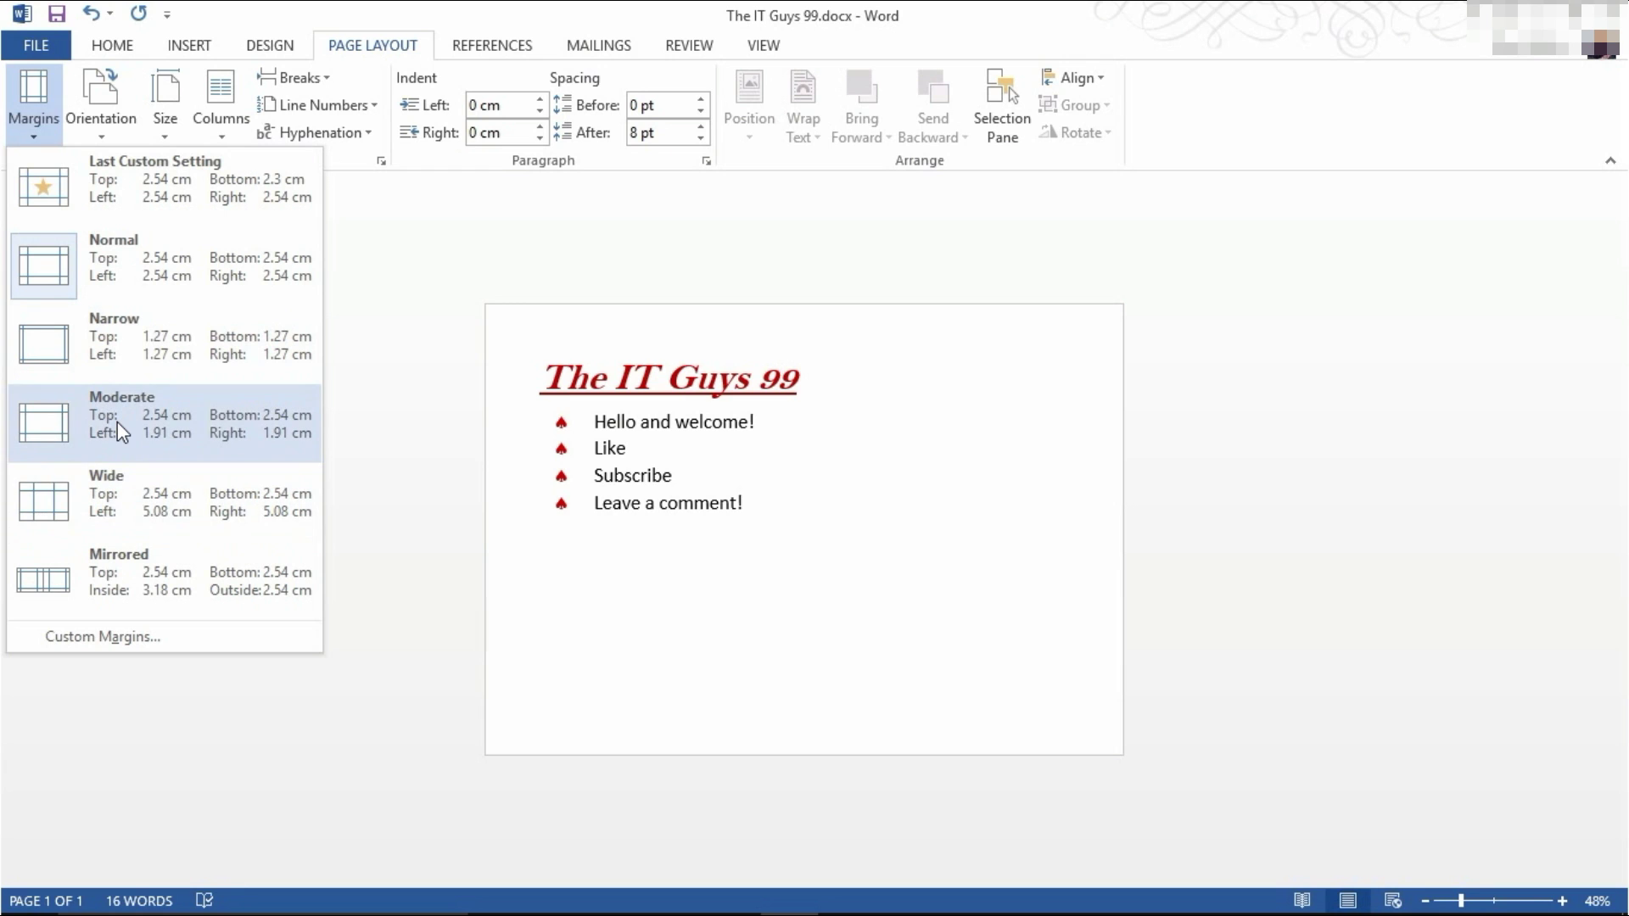
left_click(125, 643)
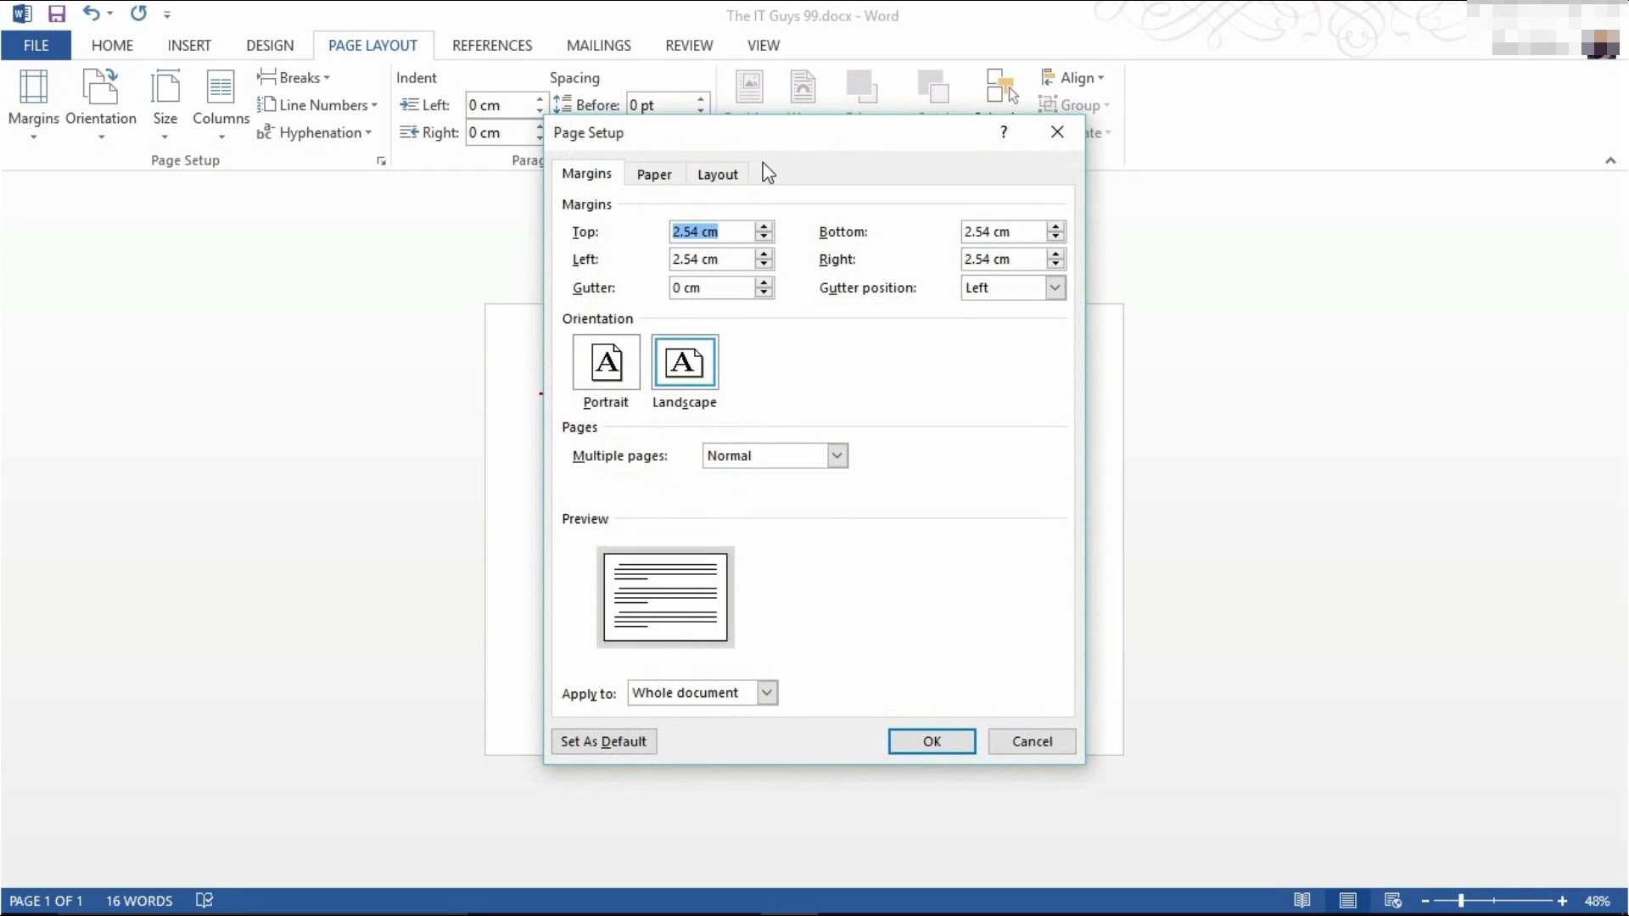
left_click_drag(785, 156, 754, 124)
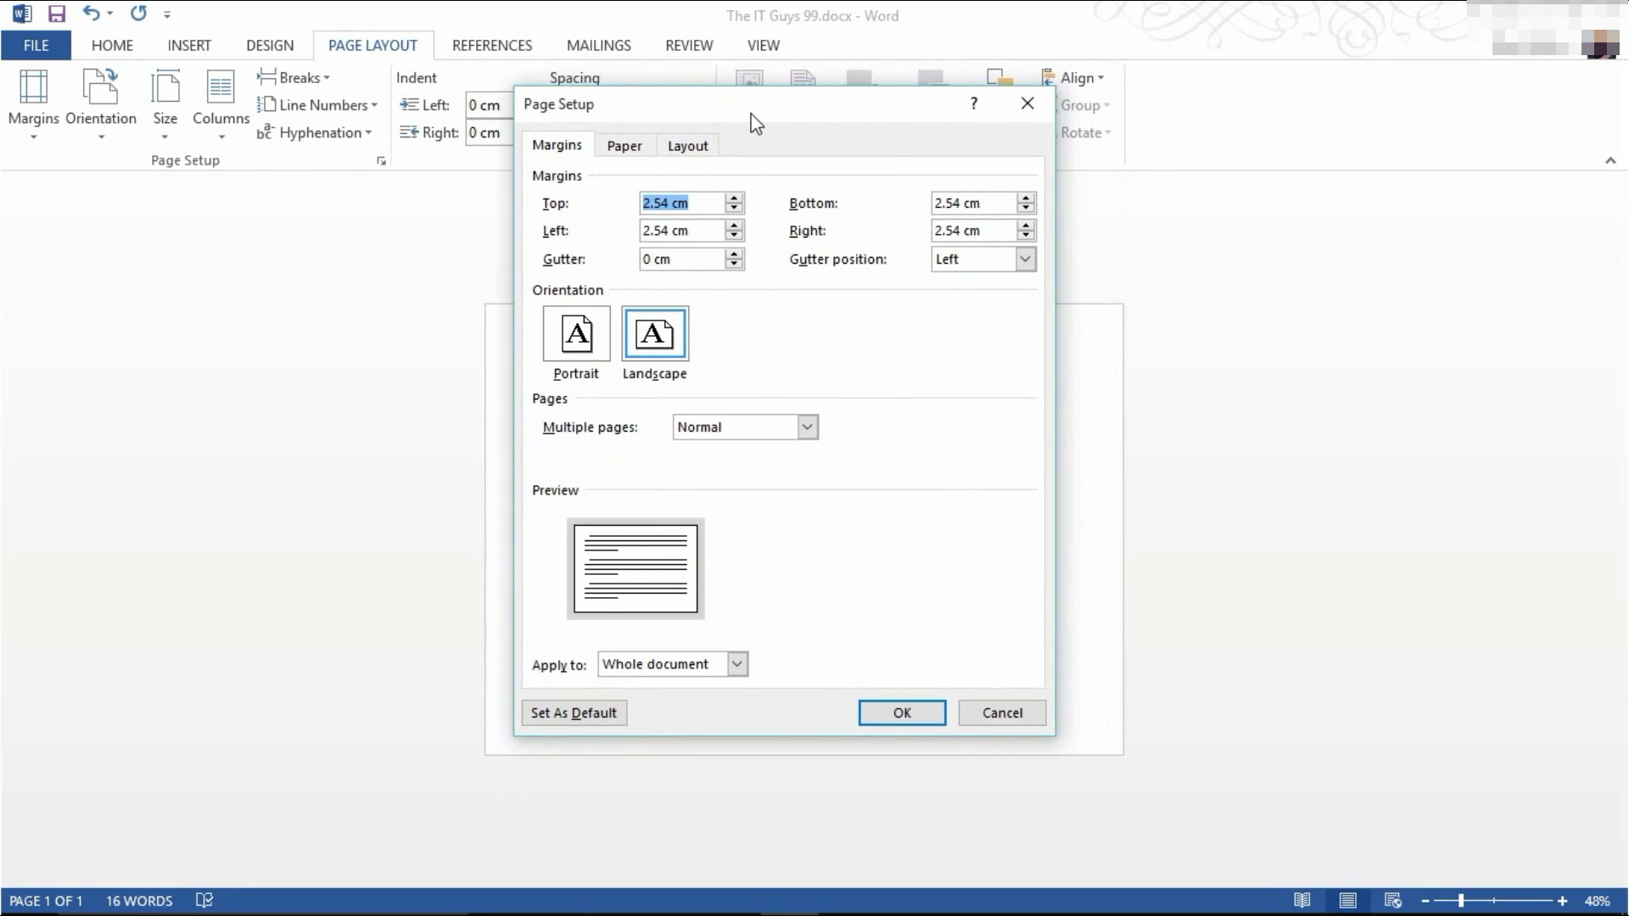
left_click(735, 207)
left_click(734, 208)
left_click(735, 208)
left_click(735, 208)
left_click(735, 208)
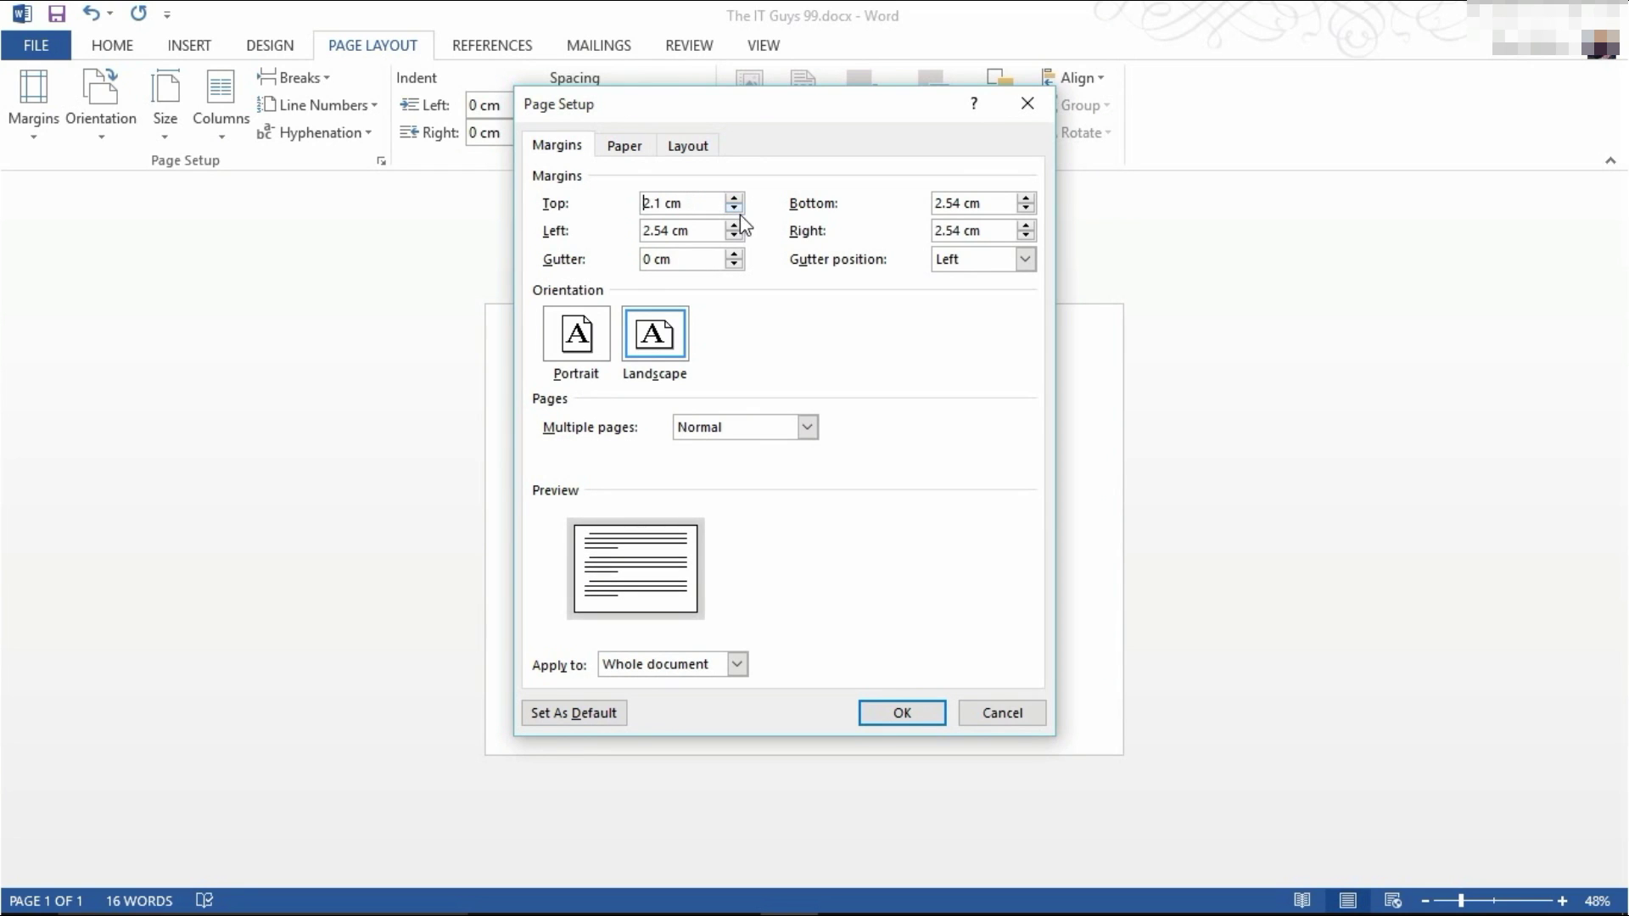
left_click(735, 208)
left_click(735, 235)
left_click(735, 235)
left_click(735, 235)
left_click(735, 235)
left_click(899, 711)
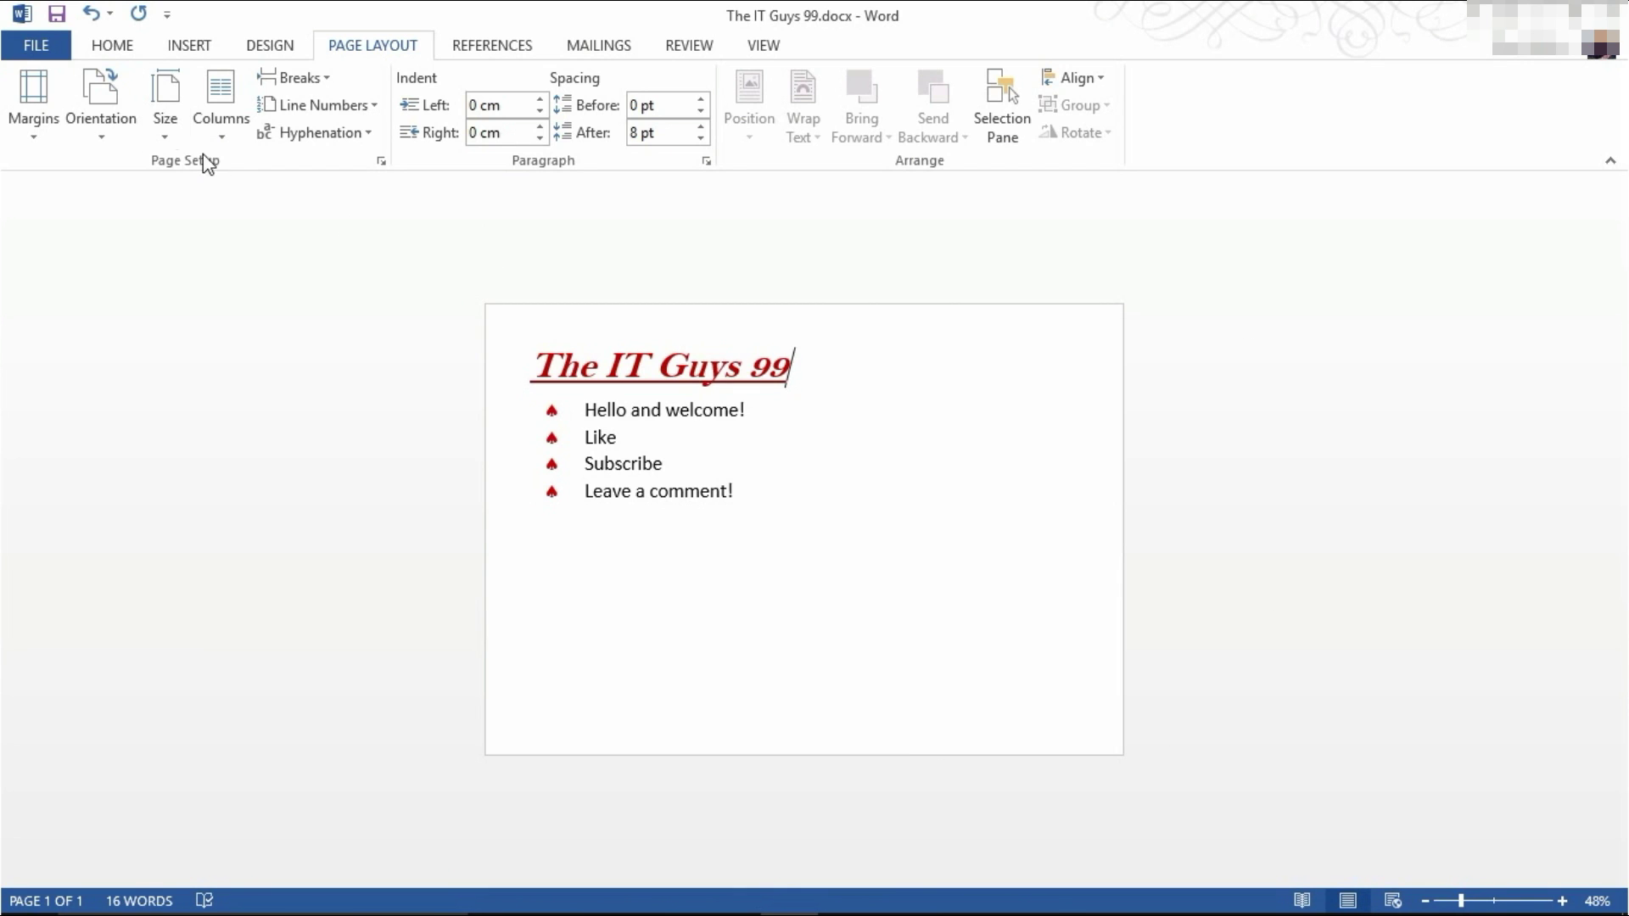
left_click(167, 134)
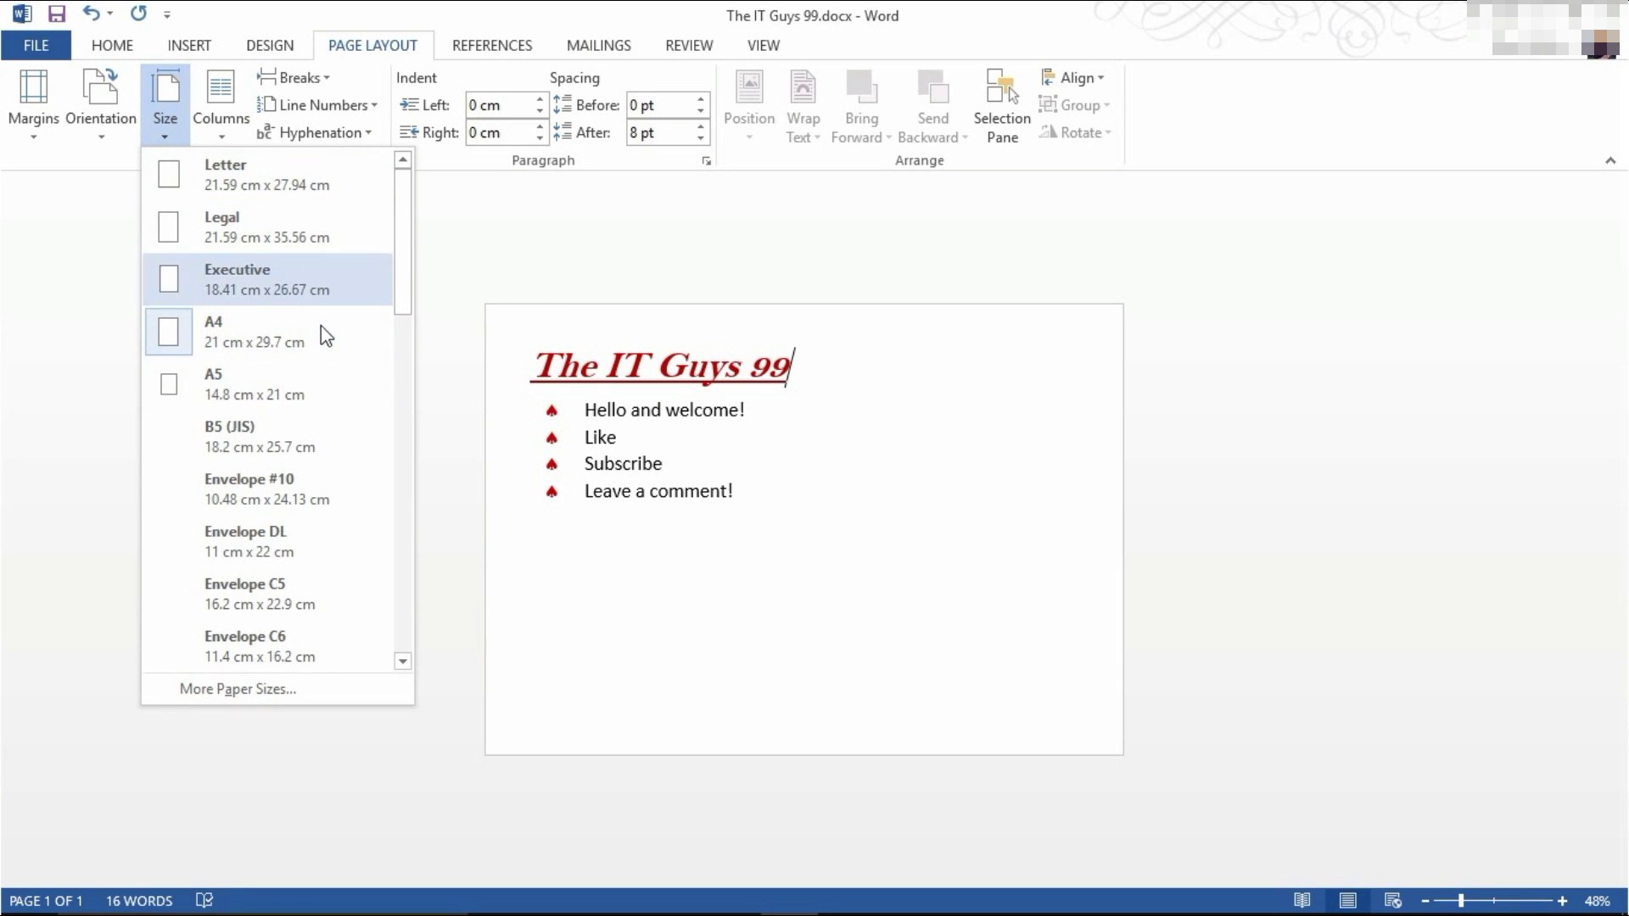
left_click_drag(396, 227, 409, 190)
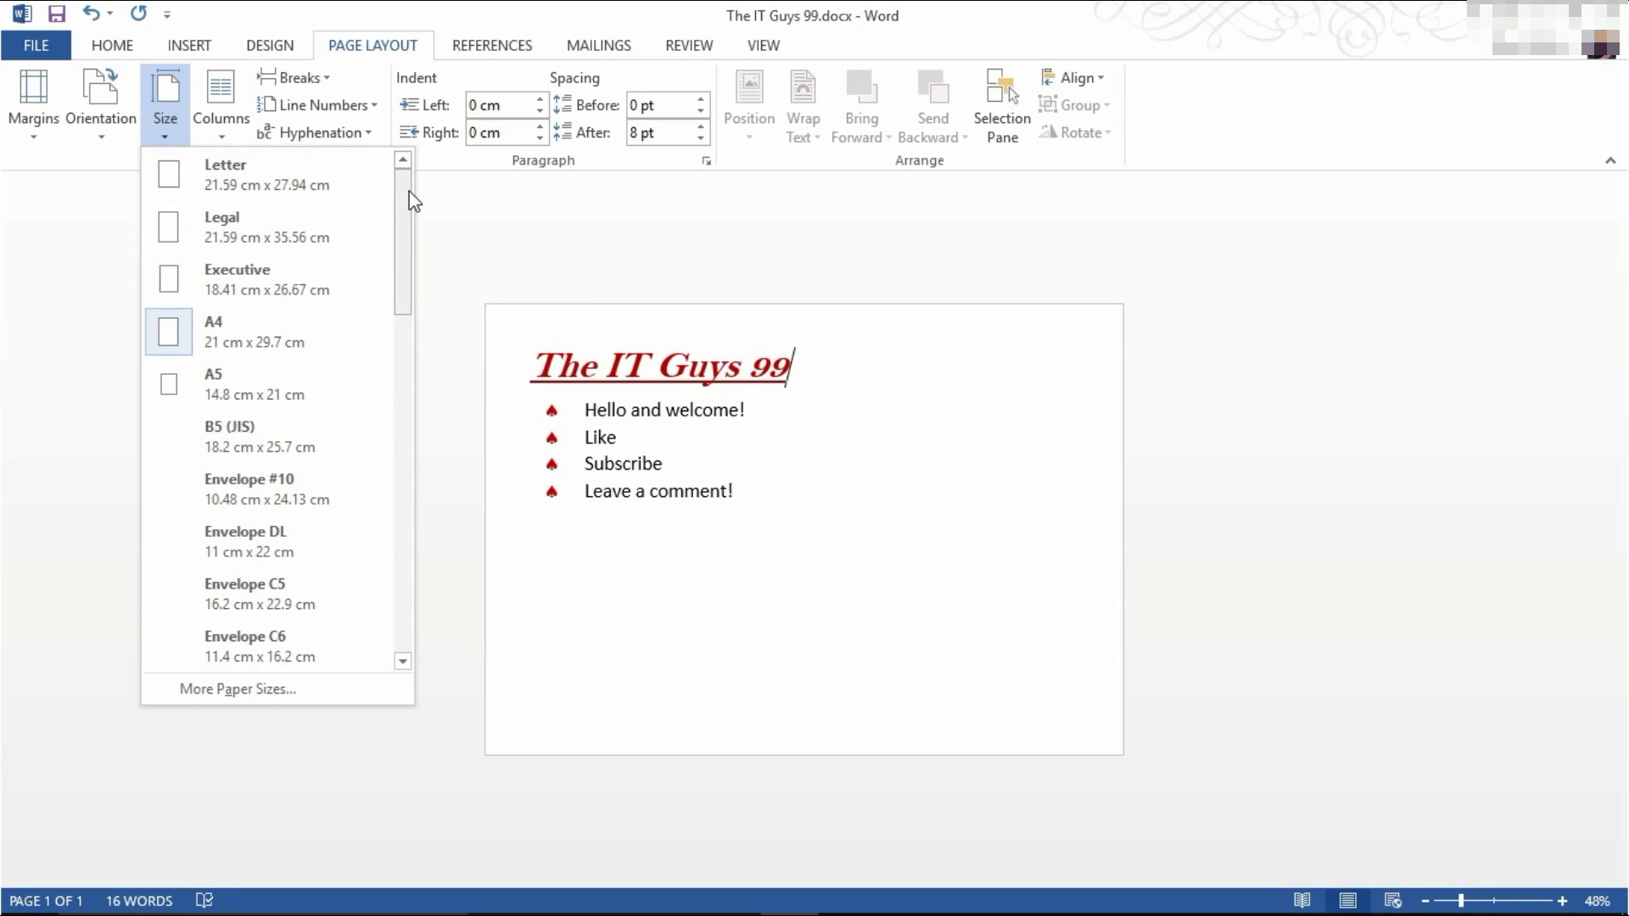
left_click(287, 694)
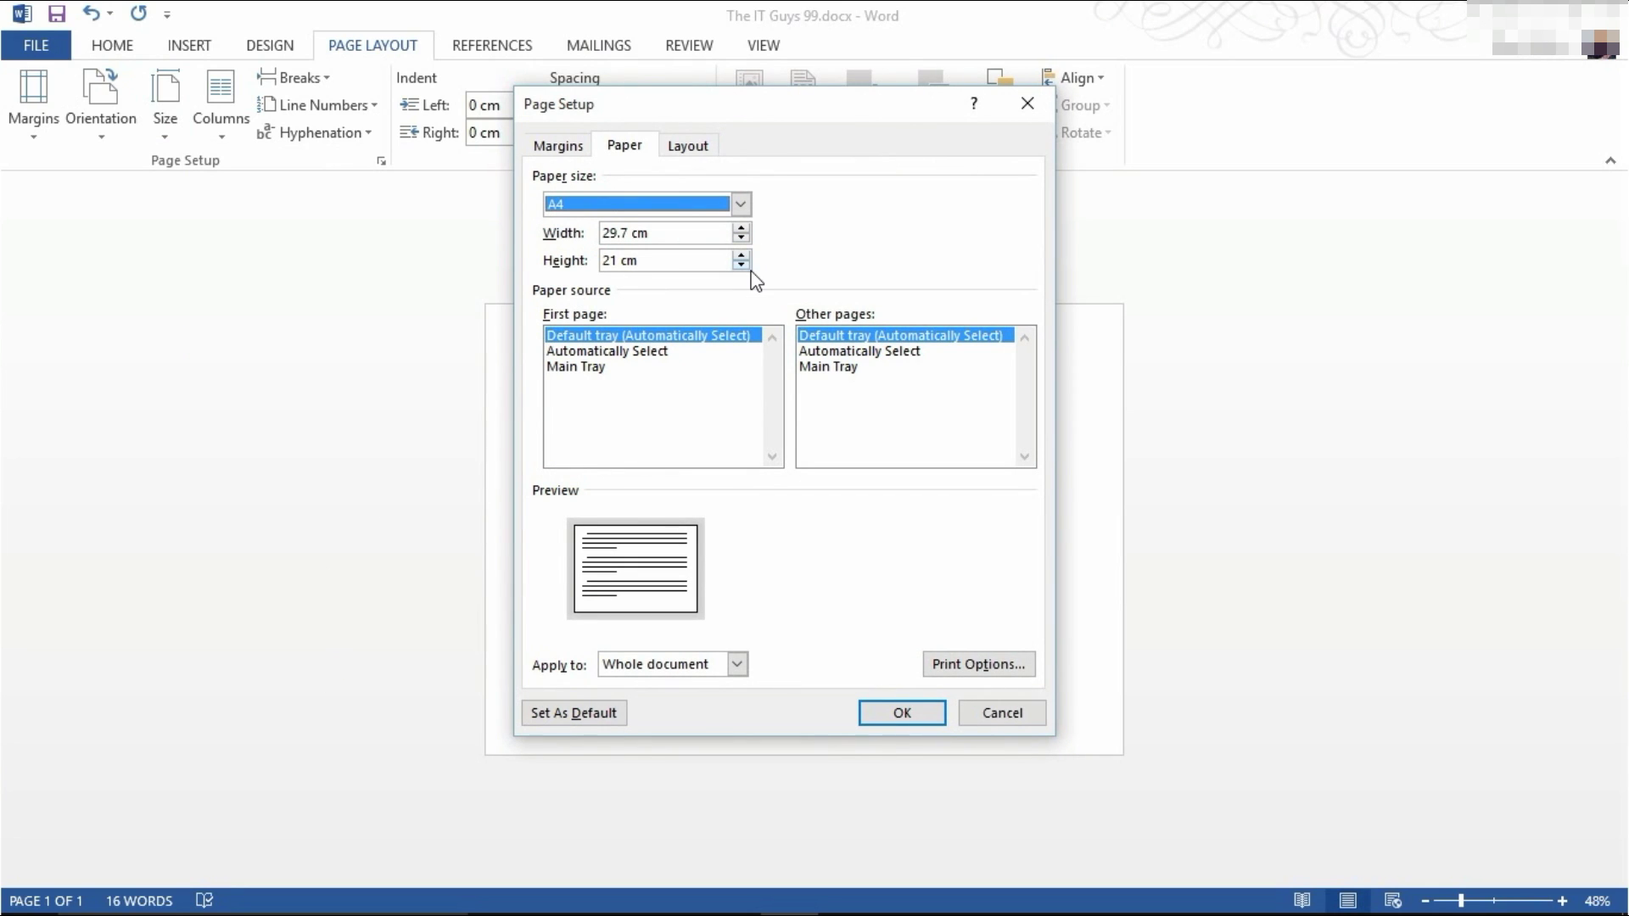
left_click(903, 715)
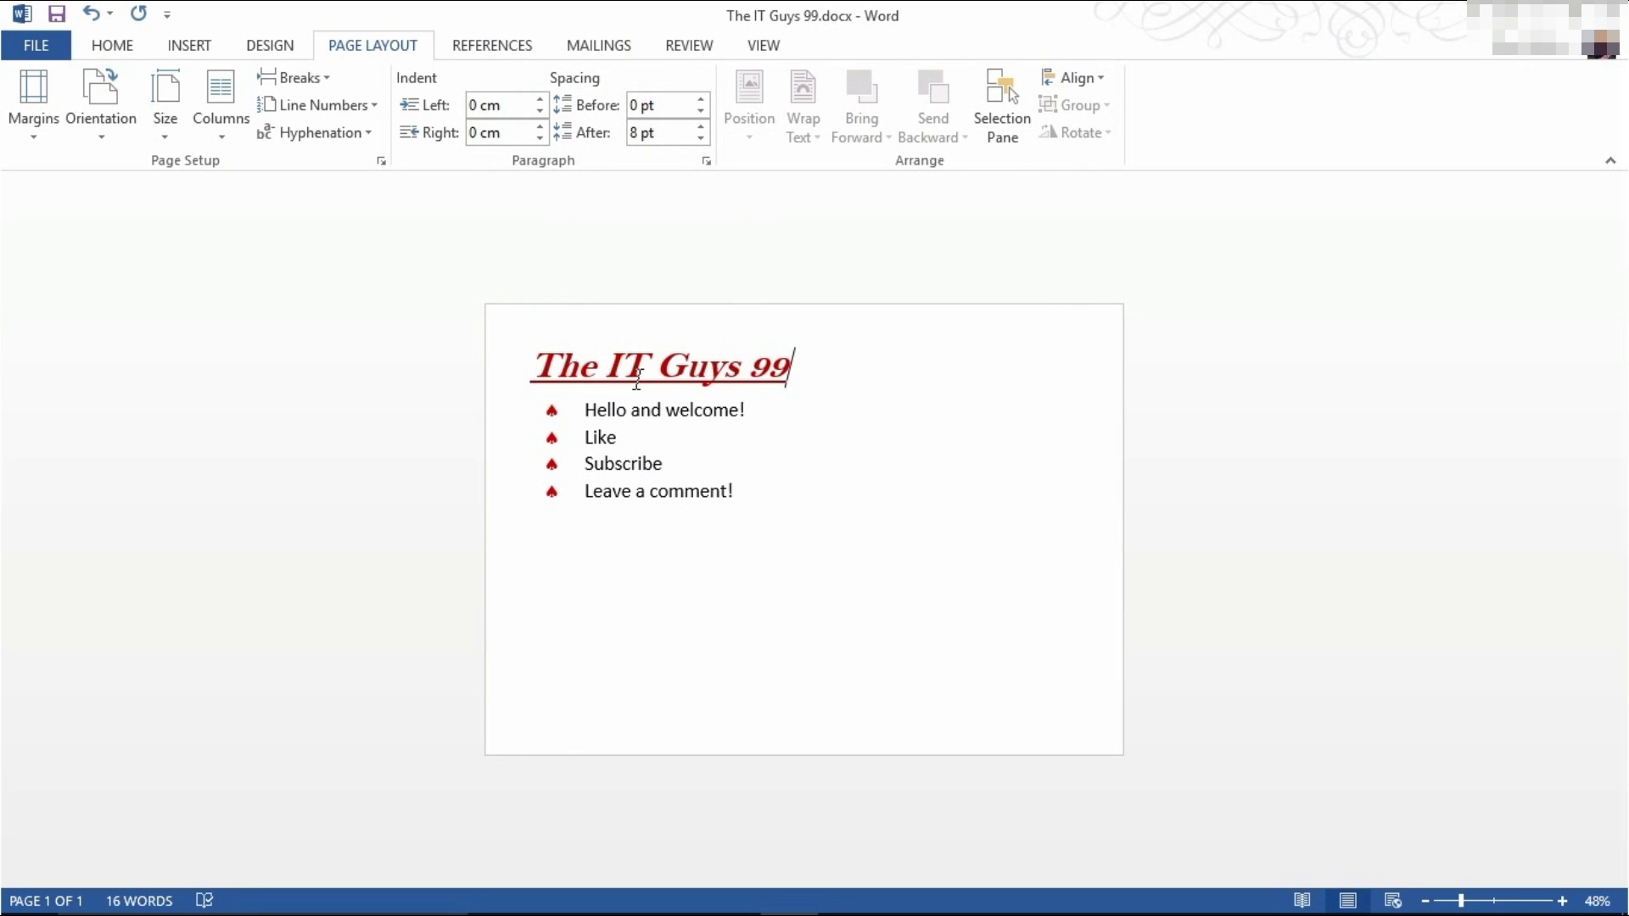
- Show the Columns dropdown on the Page Layout tab
left_click(225, 144)
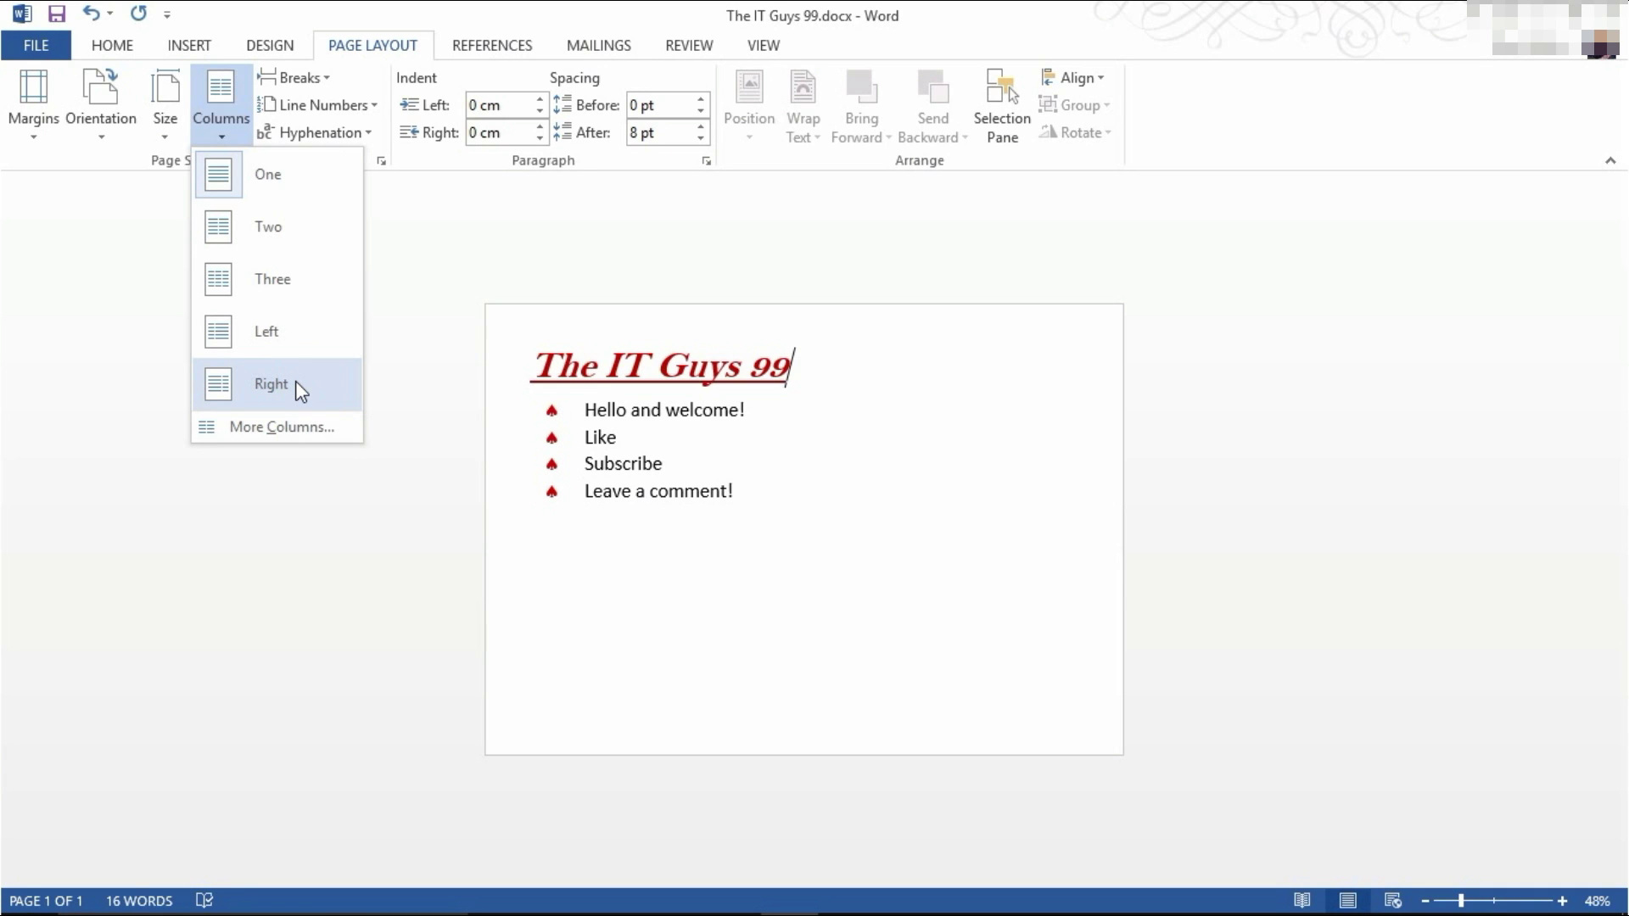
- Apply three equal columns with a line between them to the whole document
right_click(292, 436)
left_click(269, 419)
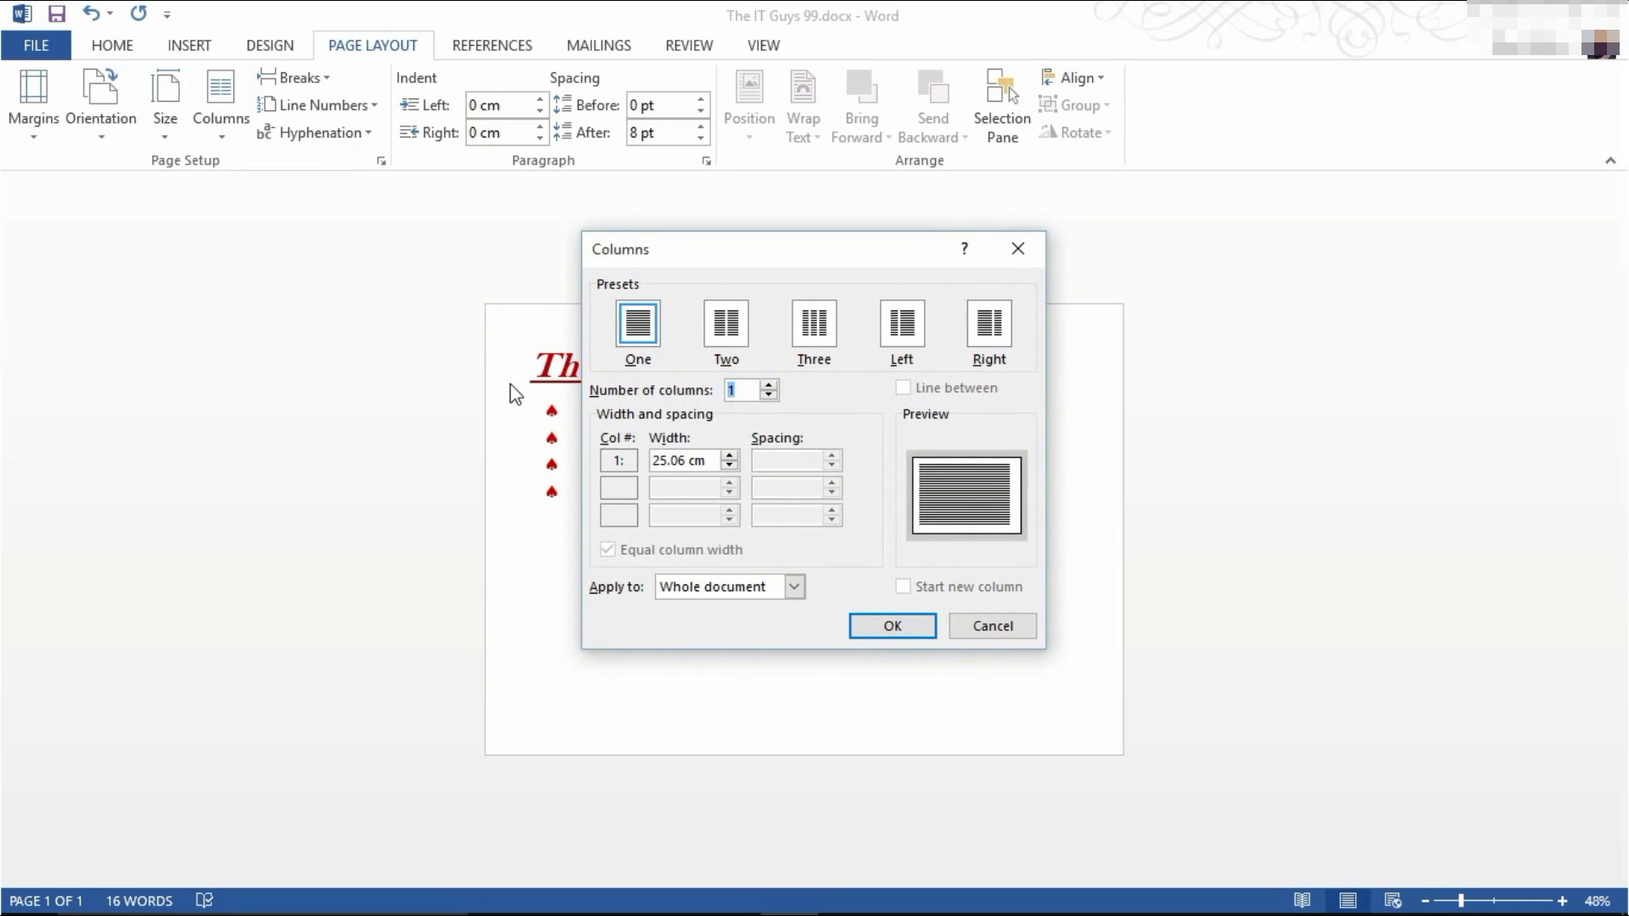
left_click_drag(768, 385, 769, 385)
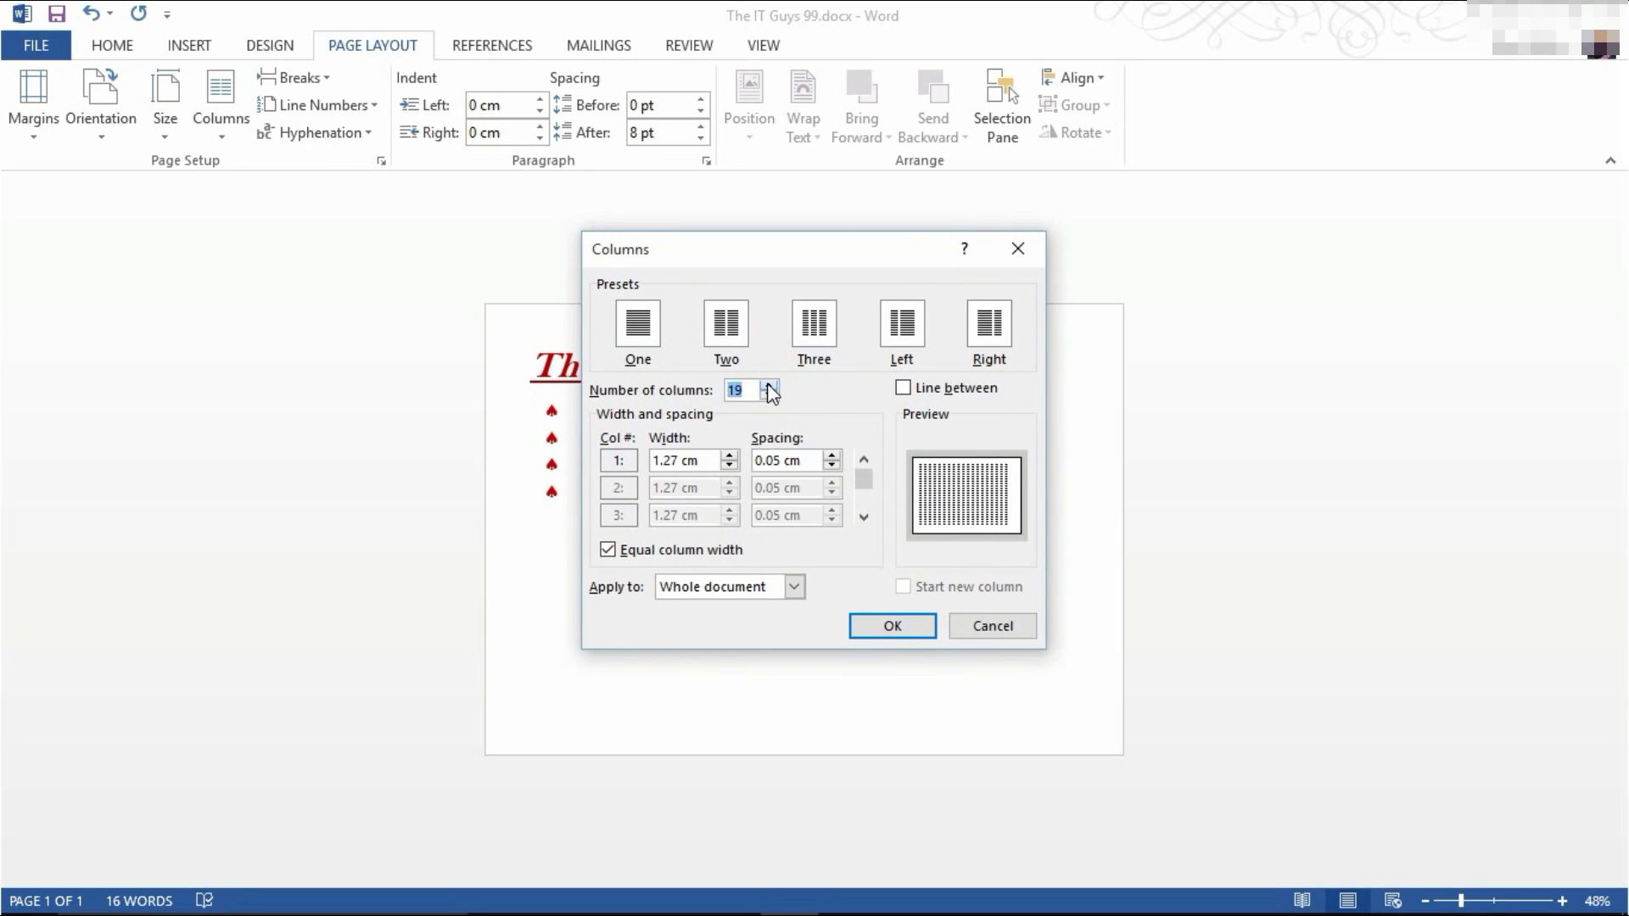
left_click(746, 389)
left_click_drag(771, 394, 772, 393)
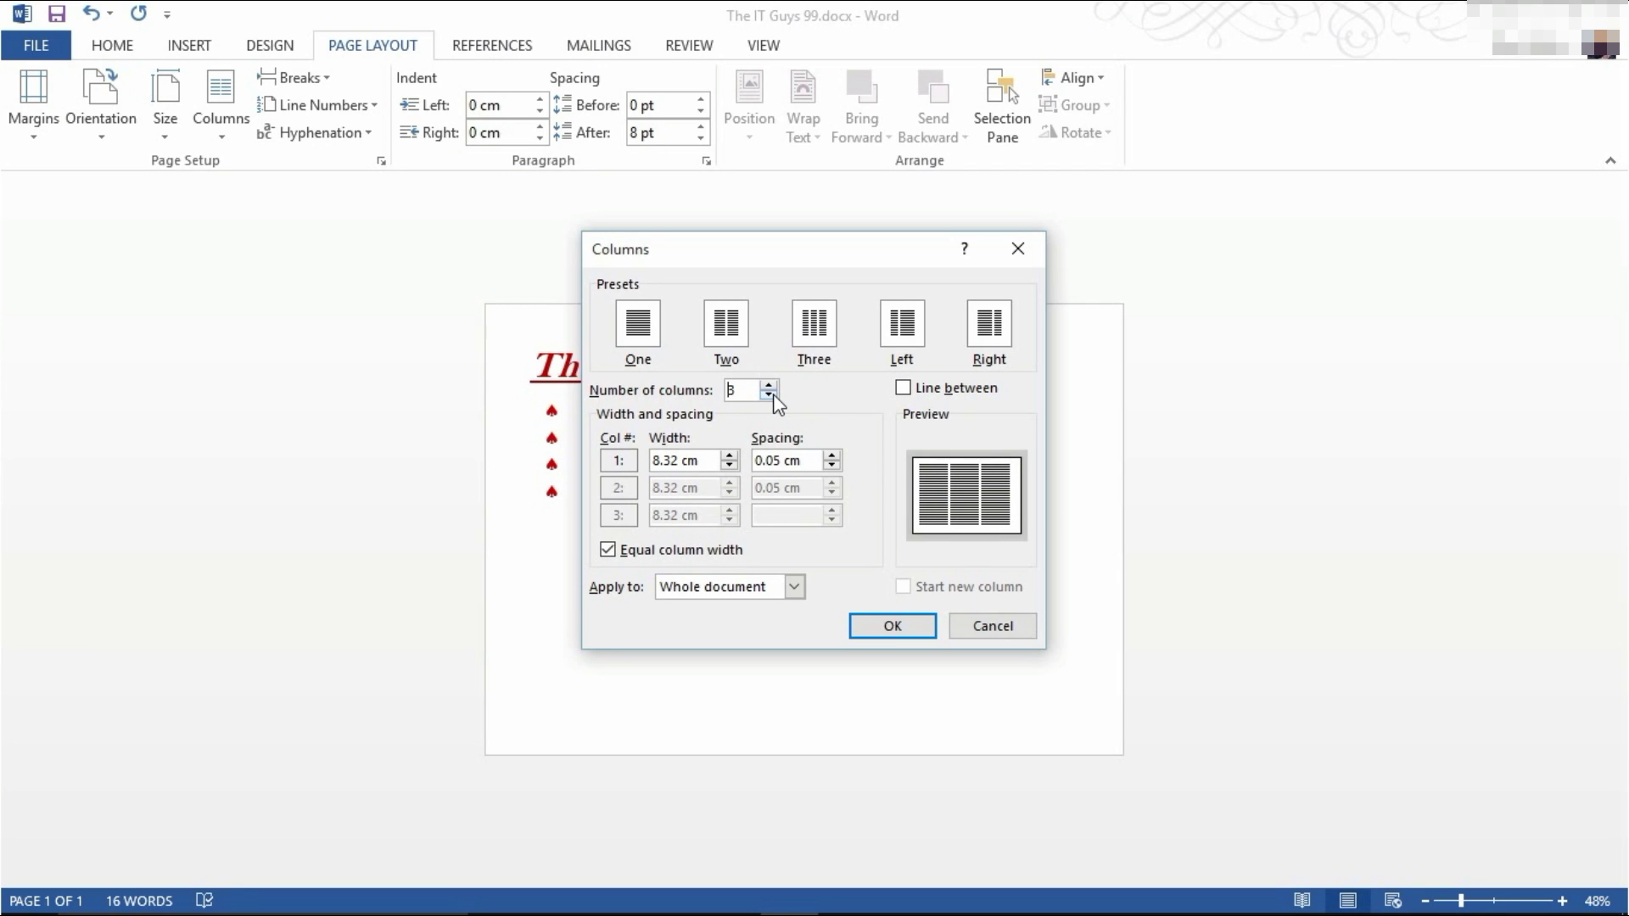
left_click(814, 335)
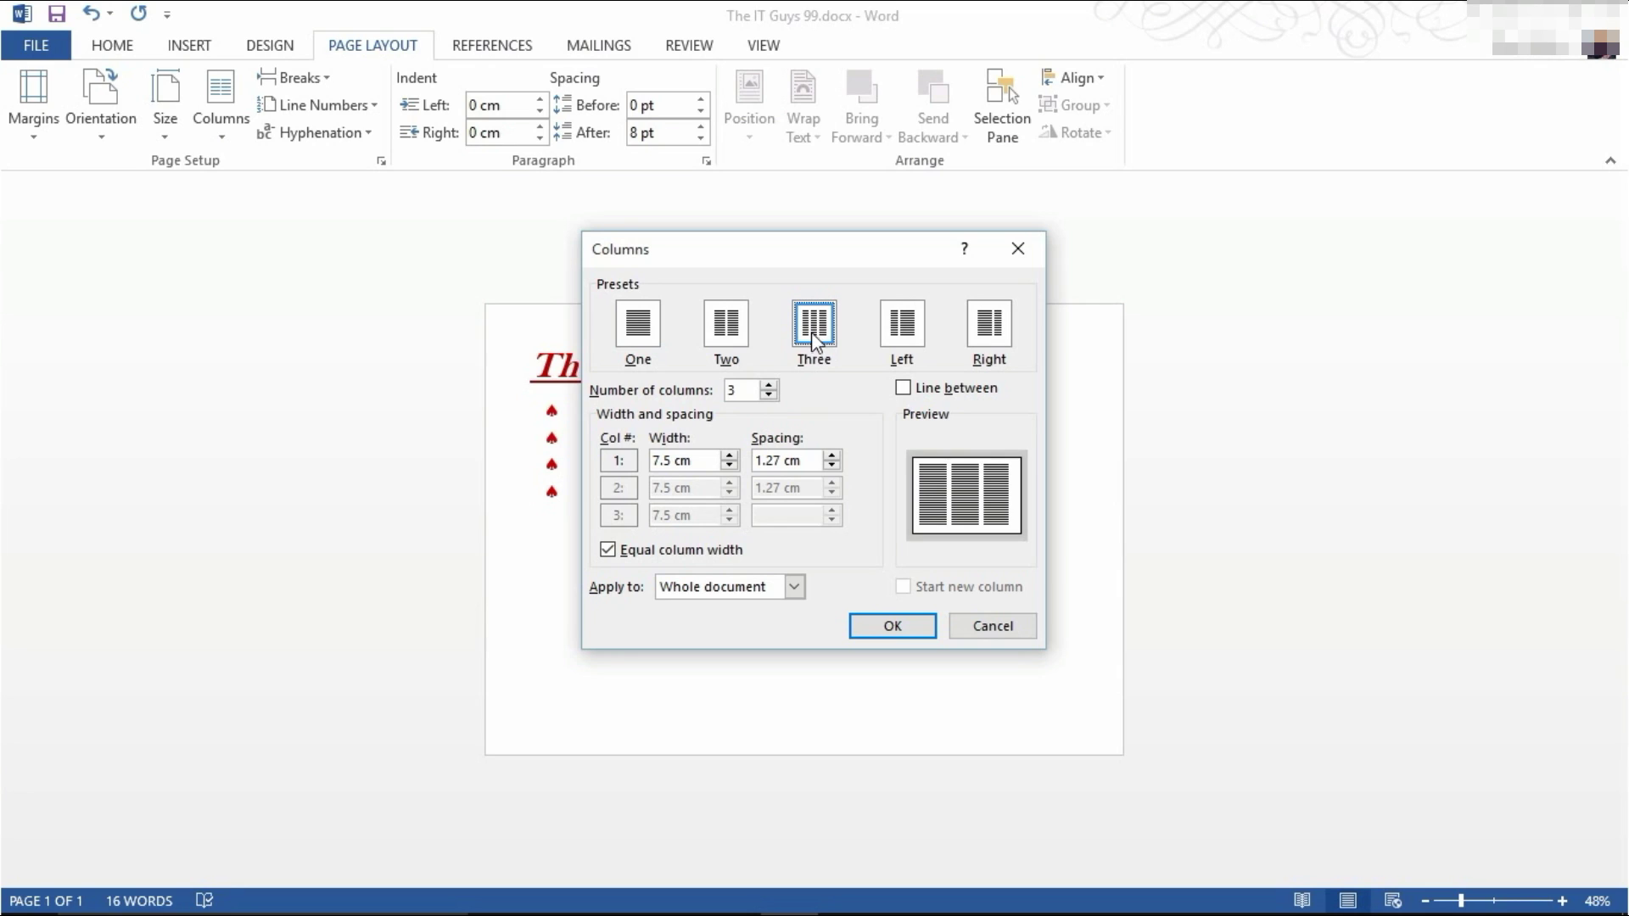
left_click(903, 389)
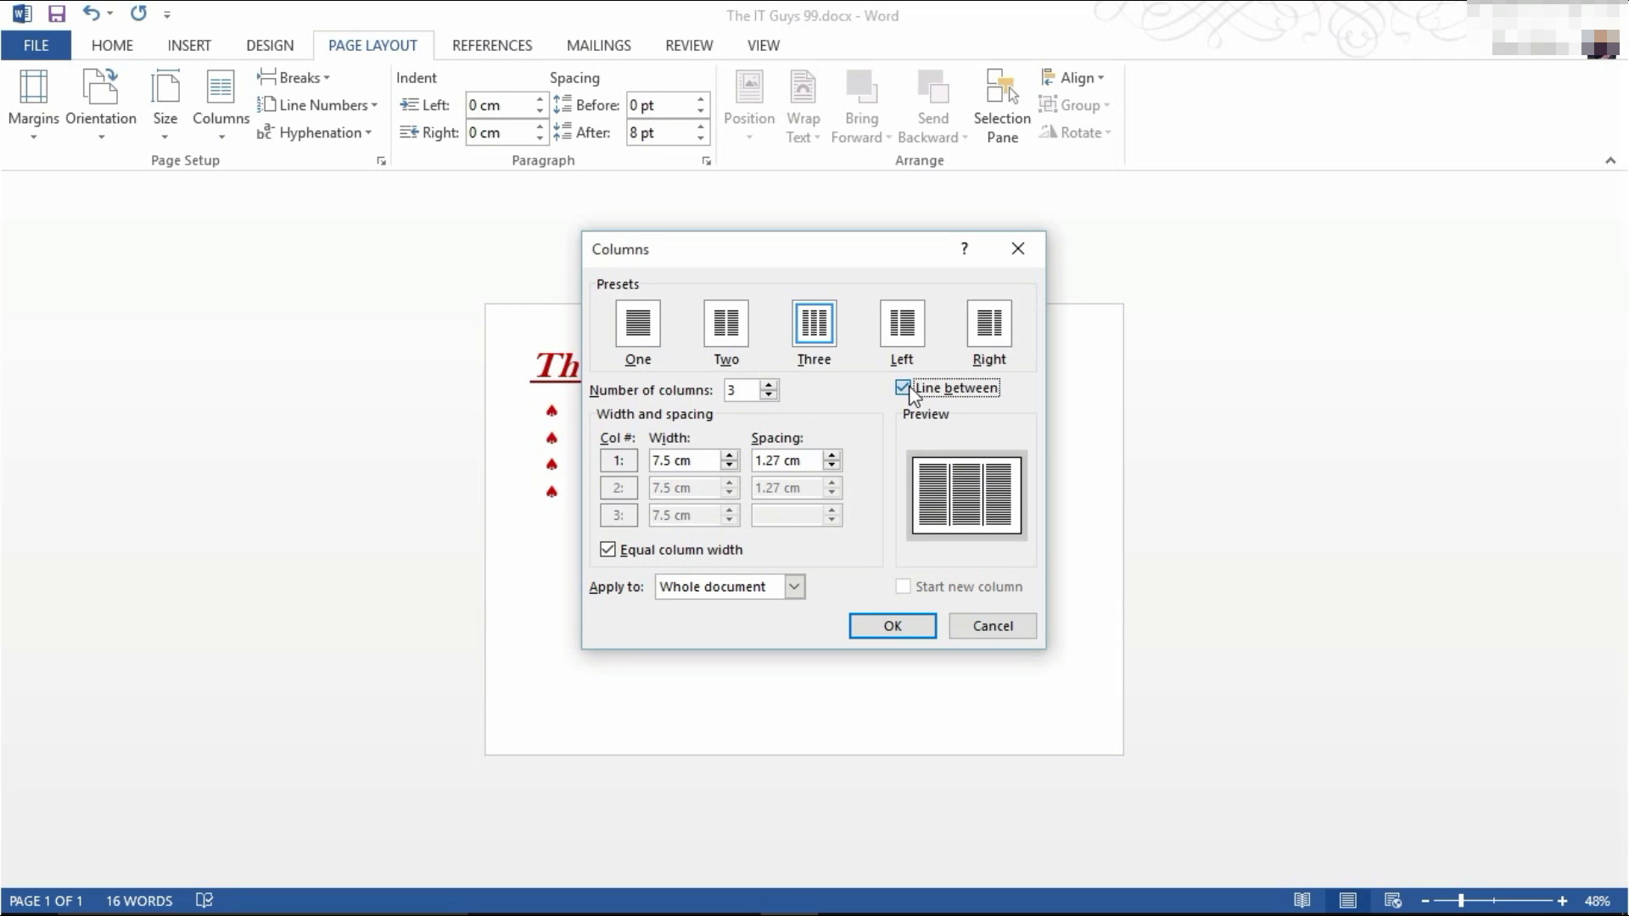
left_click(908, 389)
left_click(908, 389)
left_click(907, 388)
left_click(912, 395)
left_click(793, 587)
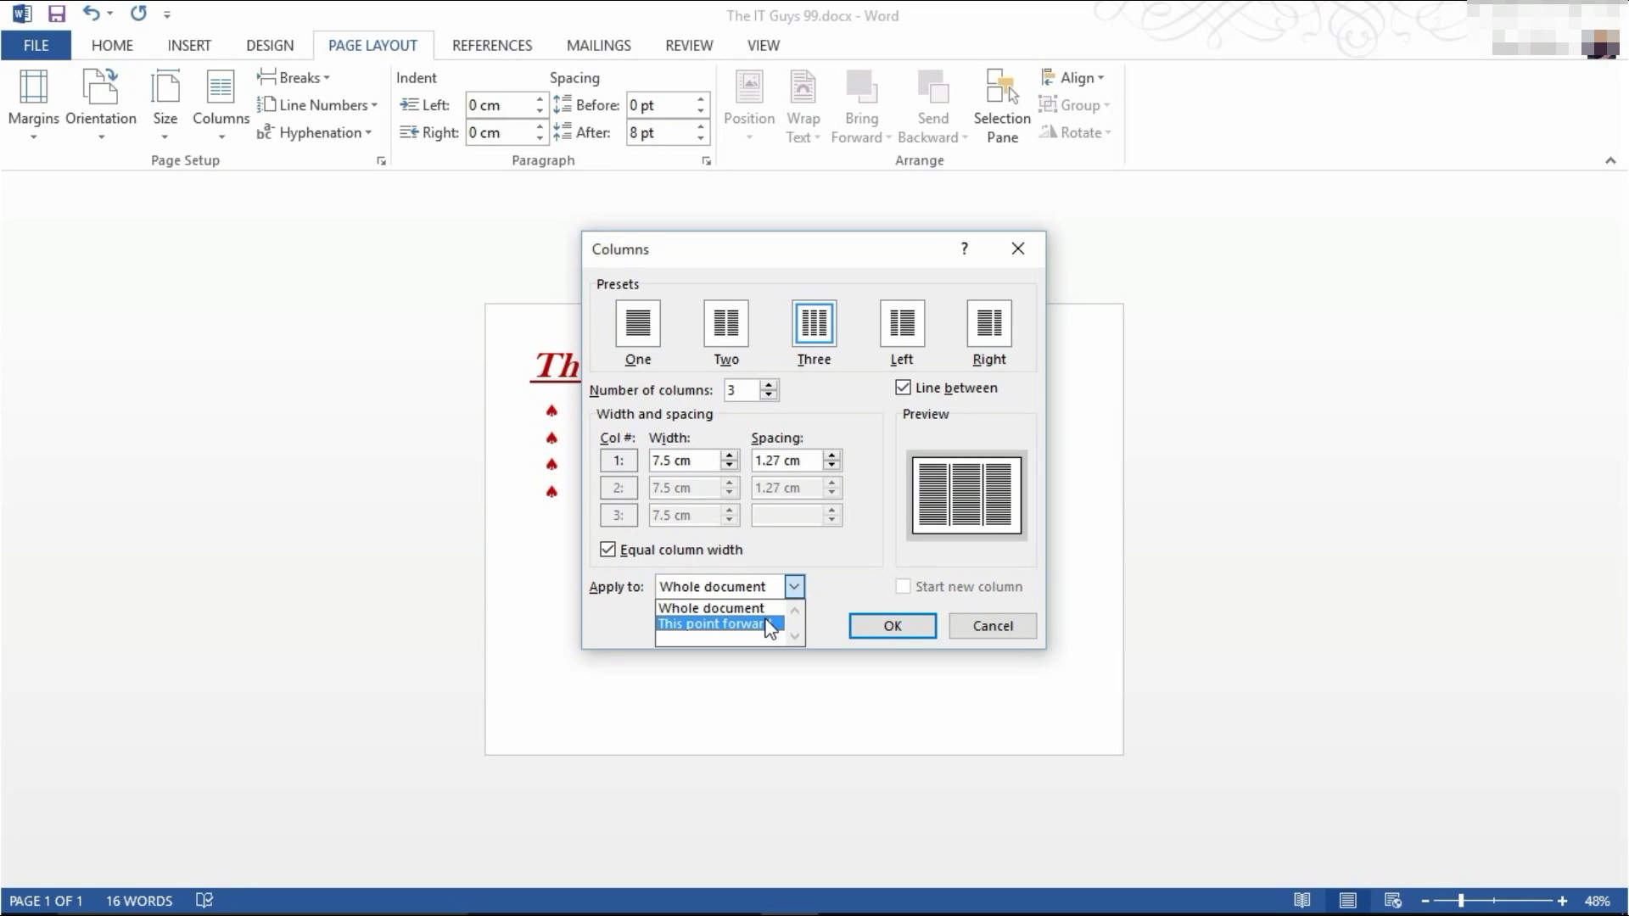
left_click(768, 609)
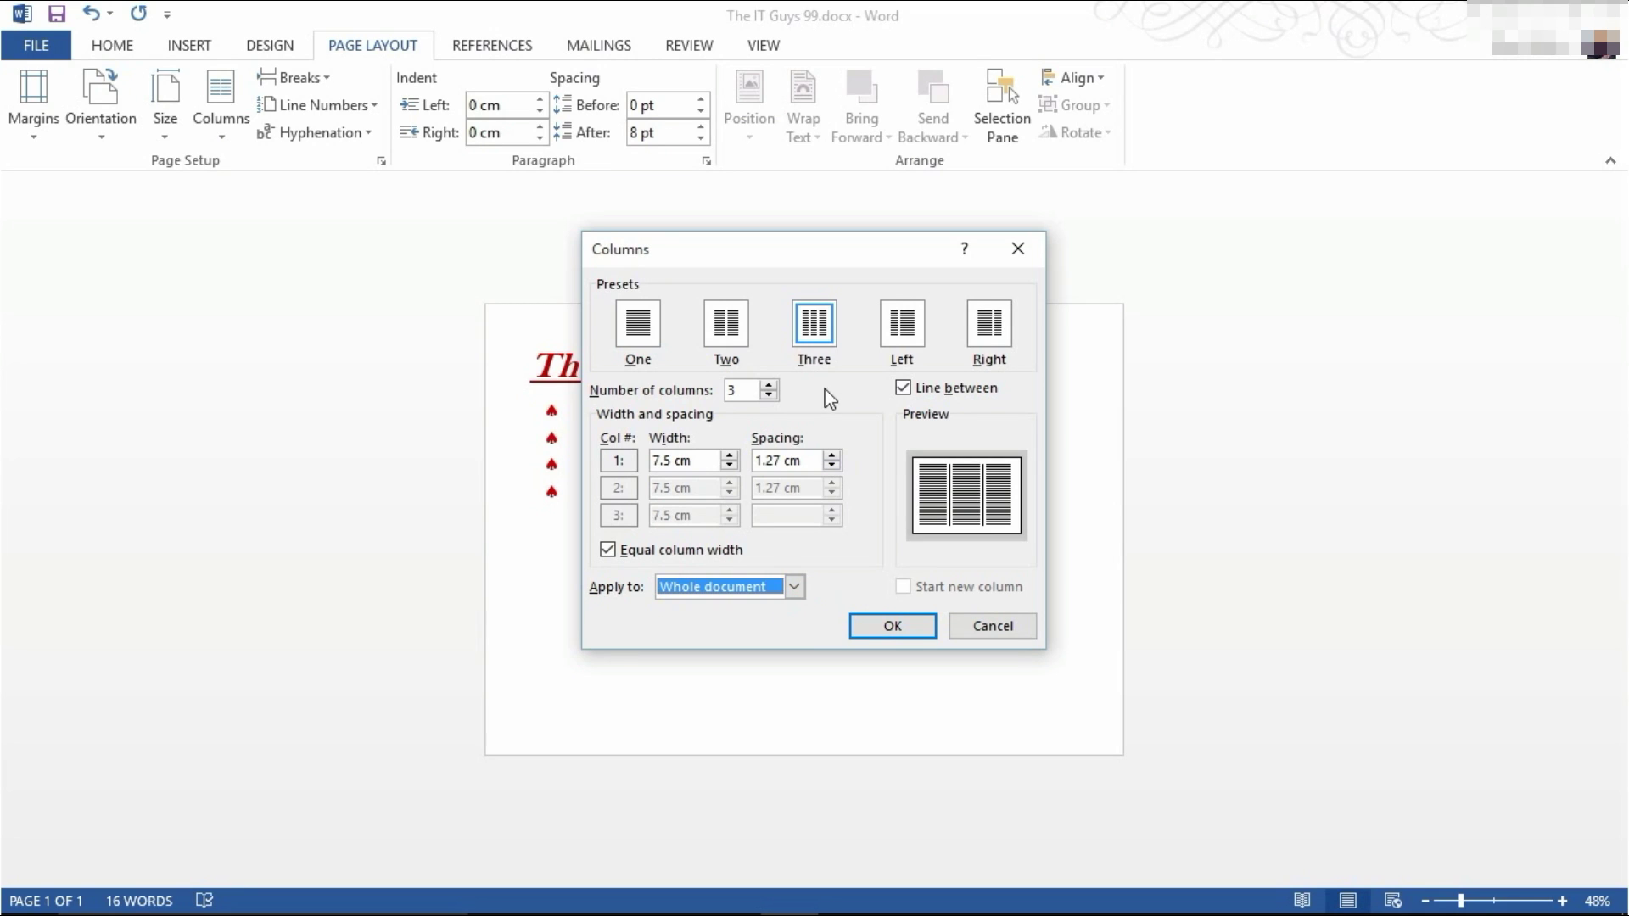
left_click(889, 626)
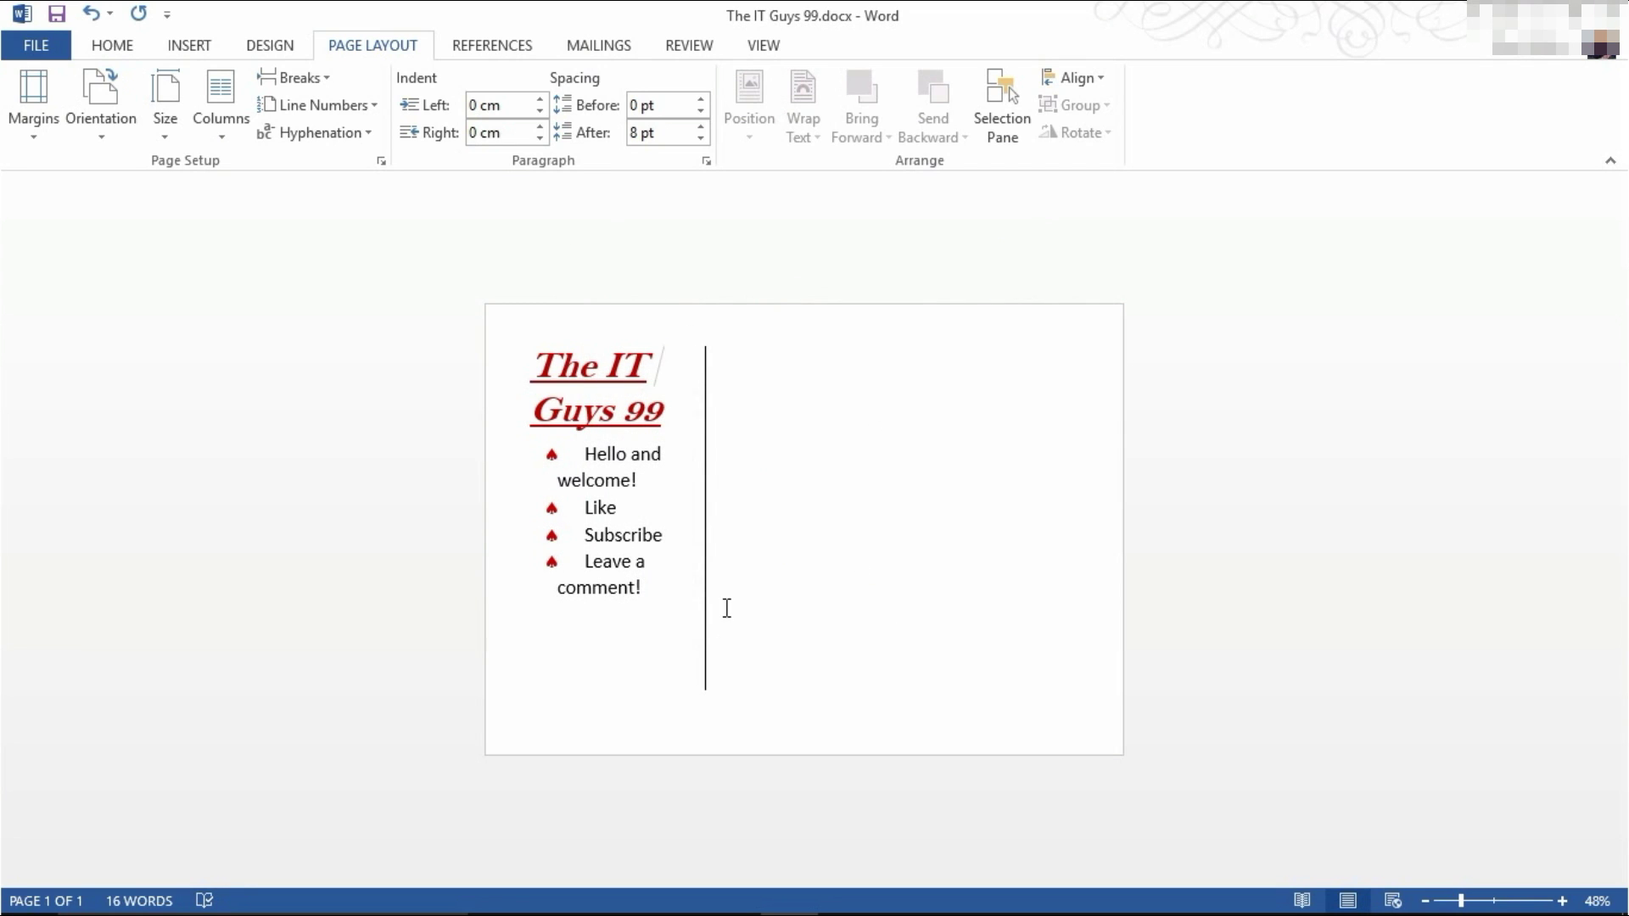
- End the bulleted list and insert column breaks to reach the third column
left_click(666, 603)
key("Return")
key("Return")
key("Return")
key("ctrl+shift+Return")
key("Return")
key("Return")
key("ctrl+shift+Return")
key("BackSpace")
key("BackSpace")
key("BackSpace")
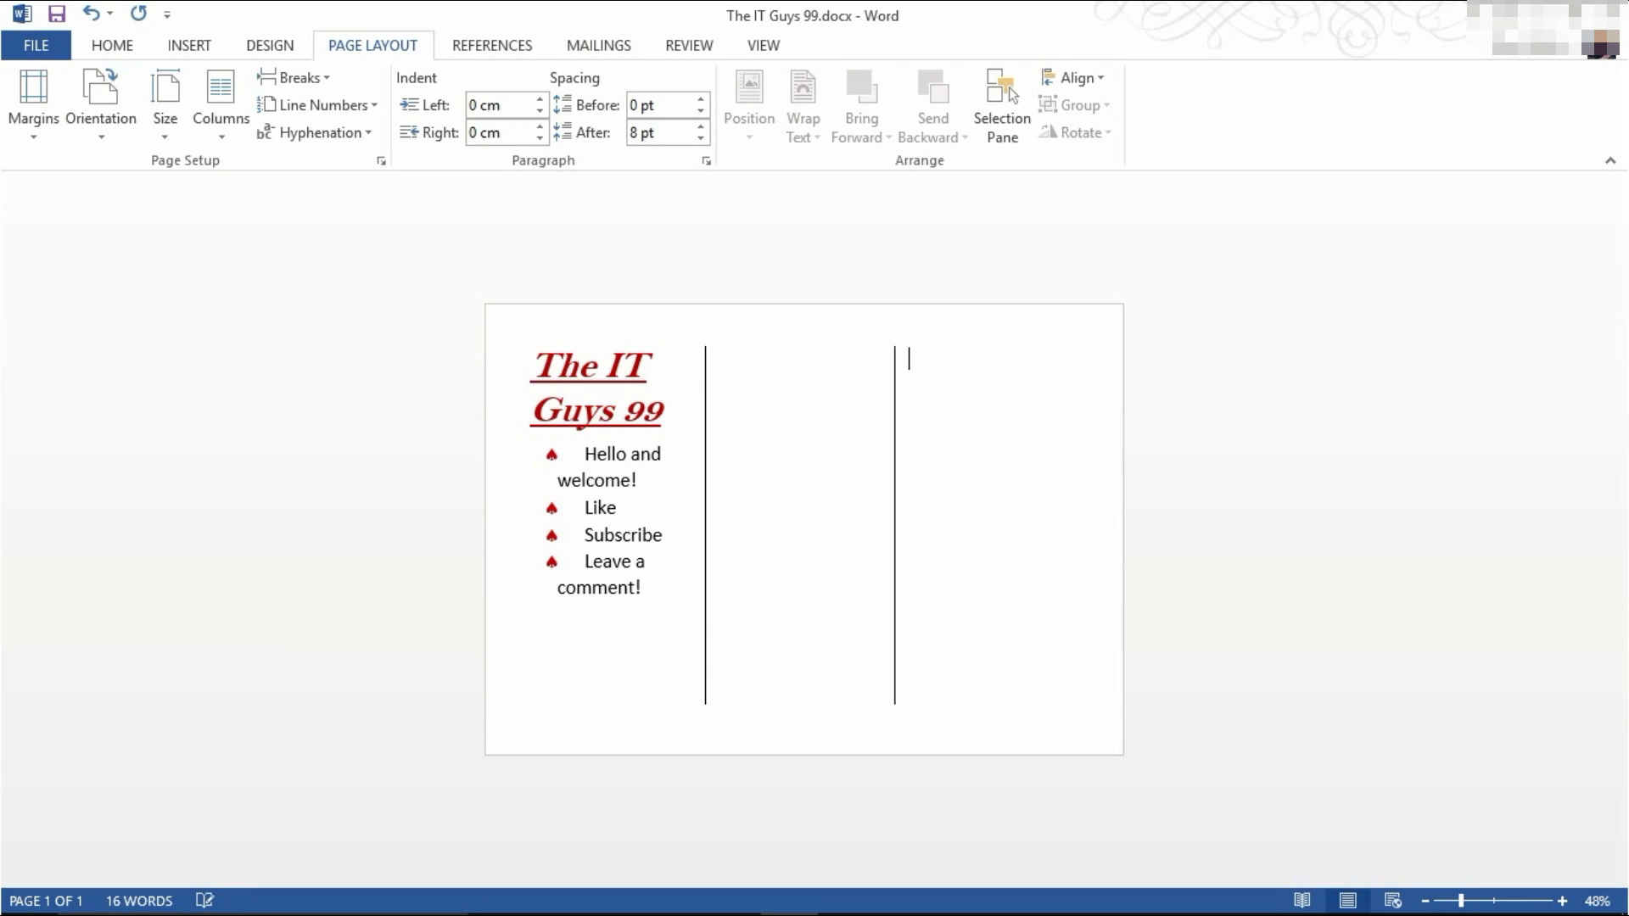